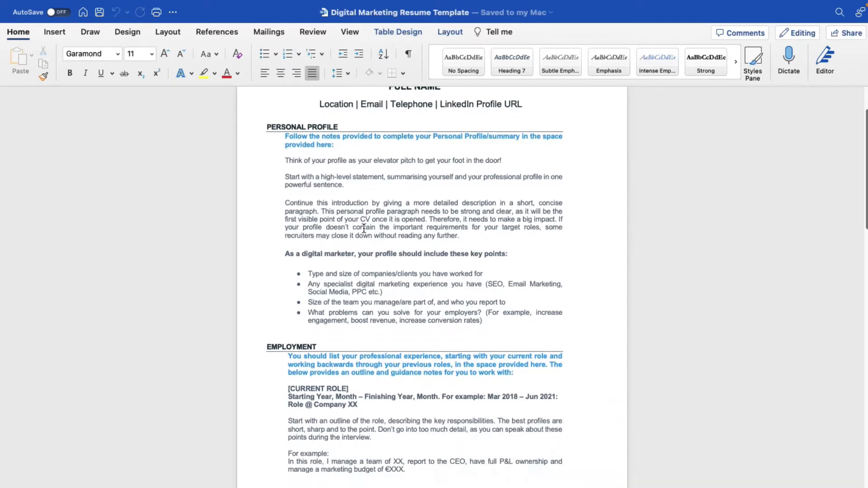
- Scroll through the template's Personal Profile guidance
{"action": "scroll", "coordinate": [364, 229], "scroll_direction": "up", "scroll_amount": 5}
{"action": "scroll", "coordinate": [364, 228], "scroll_direction": "down", "scroll_amount": 5}
{"action": "scroll", "coordinate": [364, 229], "scroll_direction": "down", "scroll_amount": 10}
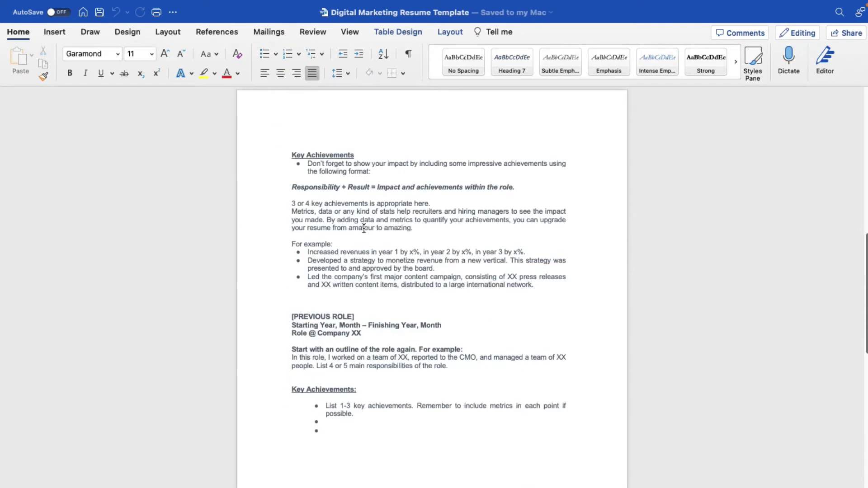
{"action": "scroll", "coordinate": [364, 229], "scroll_direction": "up", "scroll_amount": 12}
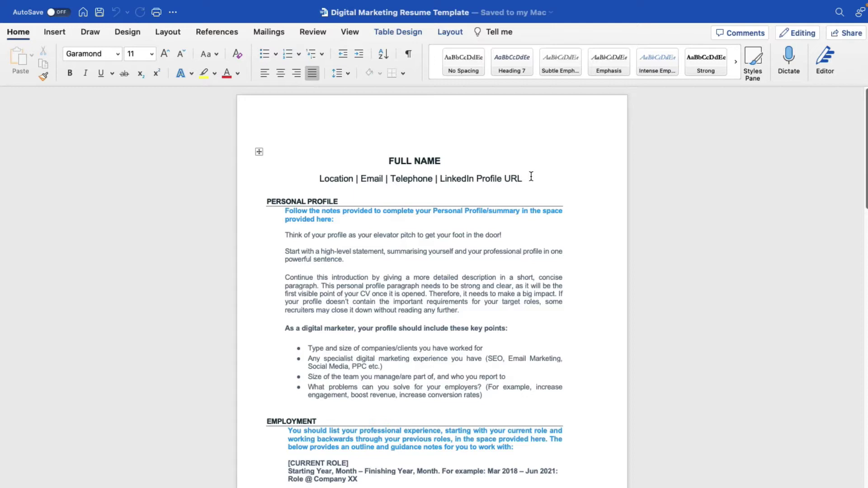
{"action": "scroll", "coordinate": [531, 176], "scroll_direction": "down", "scroll_amount": 2}
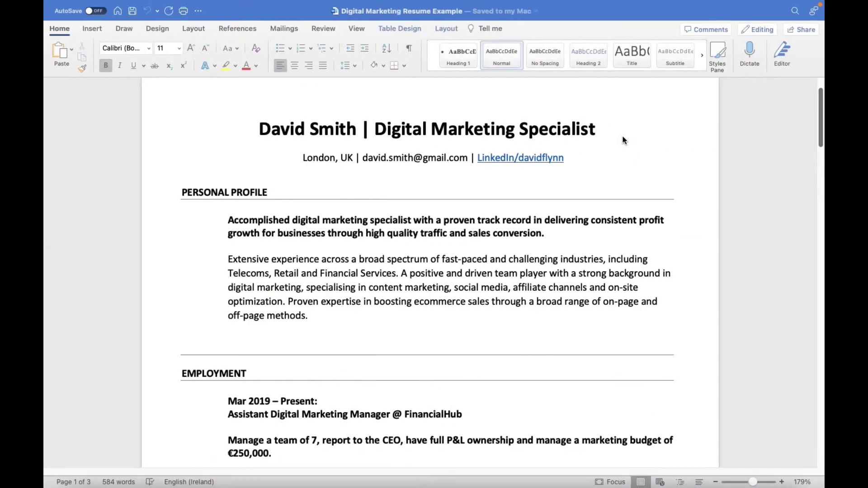
- Switch documents and scroll the Personal Profile key points, such as specialist experience and team size
{"action": "key", "text": "ctrl+Left"}
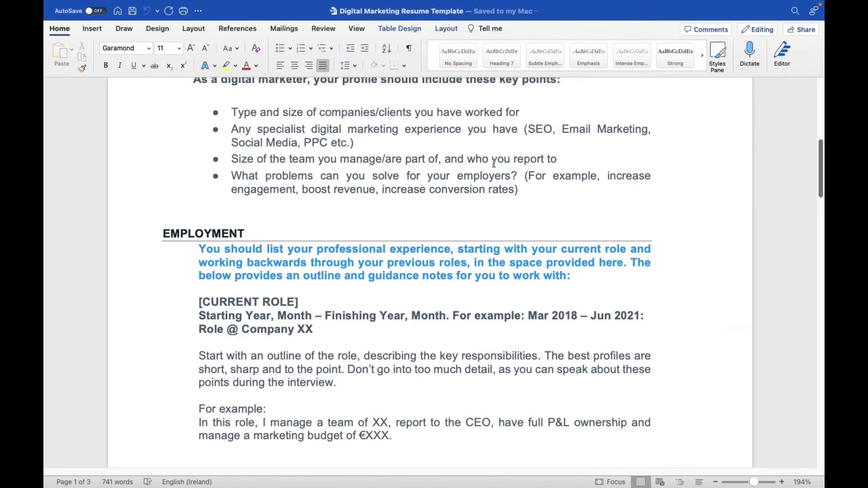
{"action": "scroll", "coordinate": [494, 163], "scroll_direction": "up", "scroll_amount": 10}
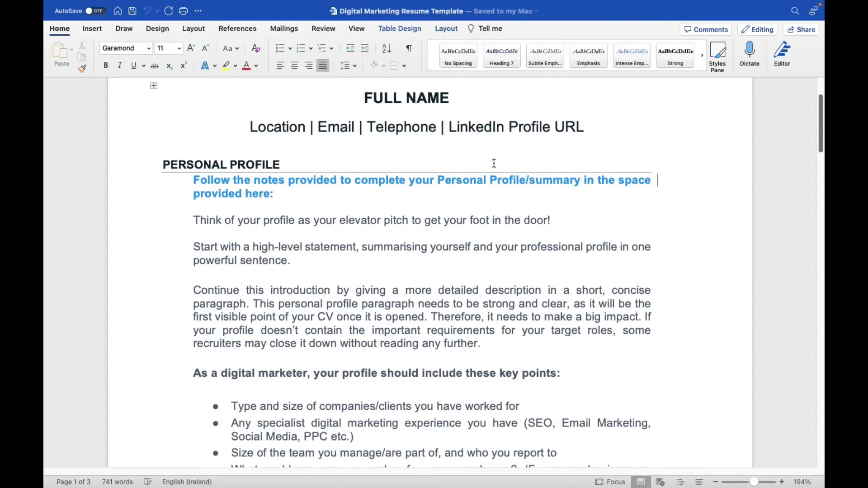
{"action": "scroll", "coordinate": [362, 206], "scroll_direction": "down", "scroll_amount": 2}
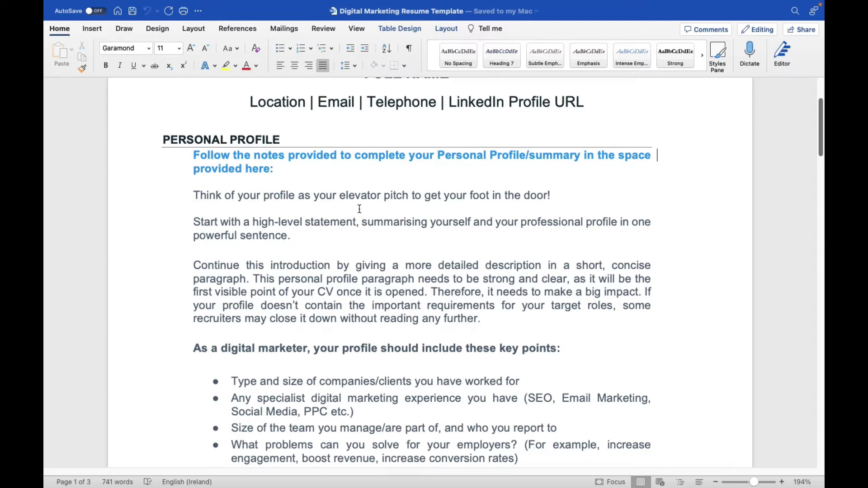
{"action": "scroll", "coordinate": [359, 209], "scroll_direction": "down", "scroll_amount": 2}
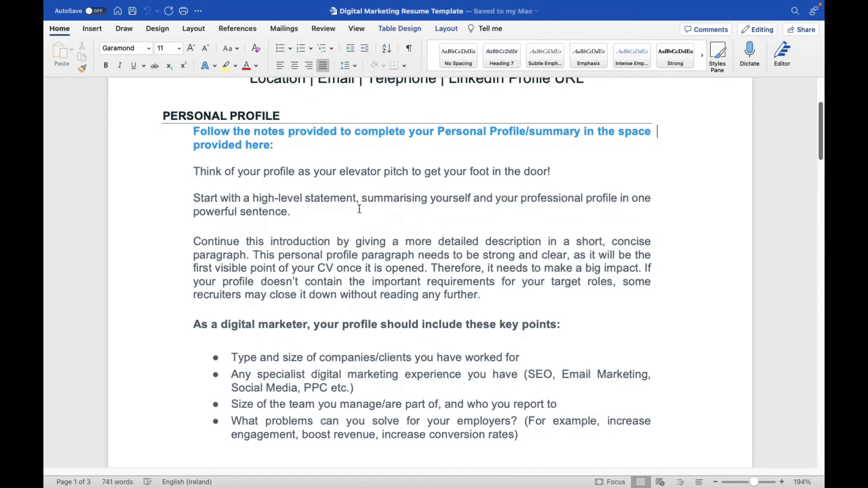
{"action": "scroll", "coordinate": [360, 209], "scroll_direction": "down", "scroll_amount": 2}
{"action": "scroll", "coordinate": [360, 208], "scroll_direction": "up", "scroll_amount": 3}
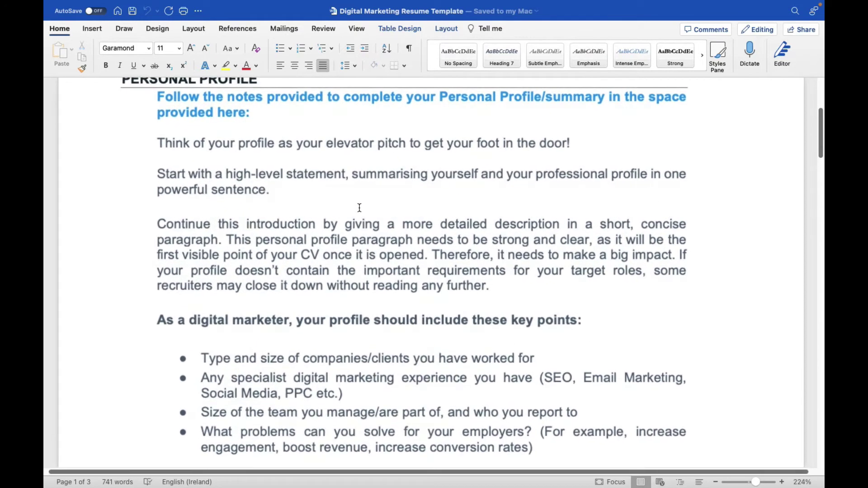
{"action": "scroll", "coordinate": [359, 208], "scroll_direction": "down", "scroll_amount": 1}
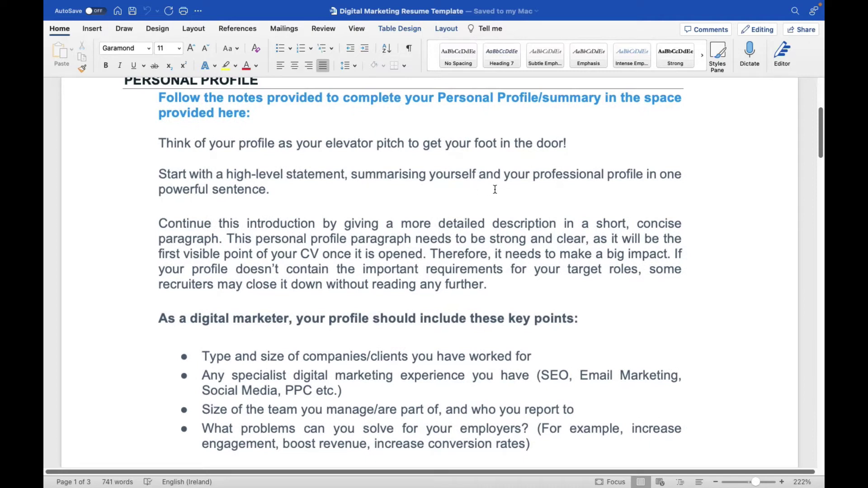
{"action": "scroll", "coordinate": [641, 189], "scroll_direction": "down", "scroll_amount": 2}
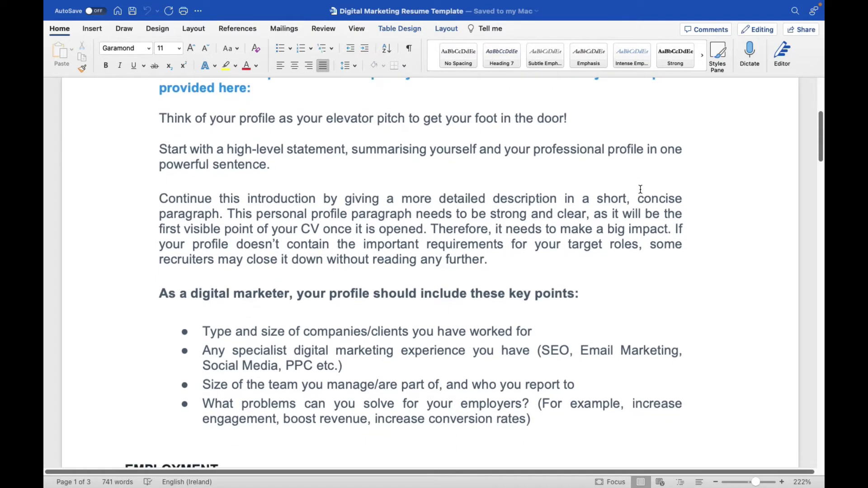
{"action": "scroll", "coordinate": [641, 189], "scroll_direction": "down", "scroll_amount": 2}
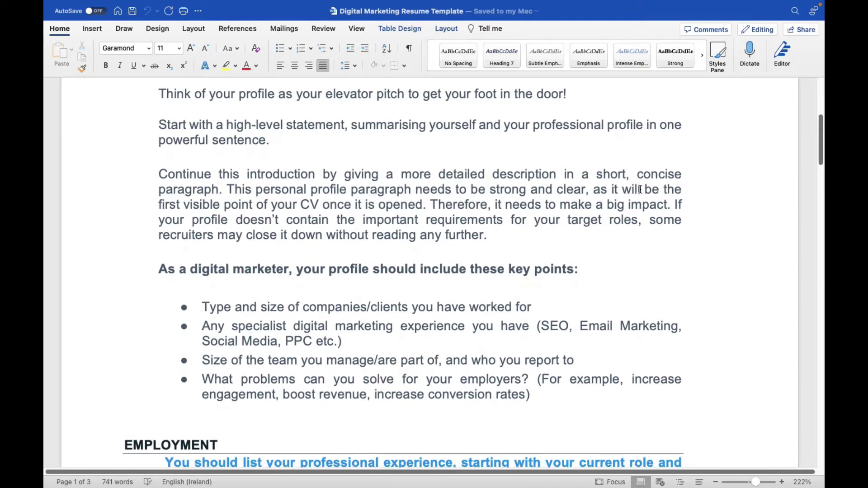
{"action": "scroll", "coordinate": [640, 189], "scroll_direction": "down", "scroll_amount": 1}
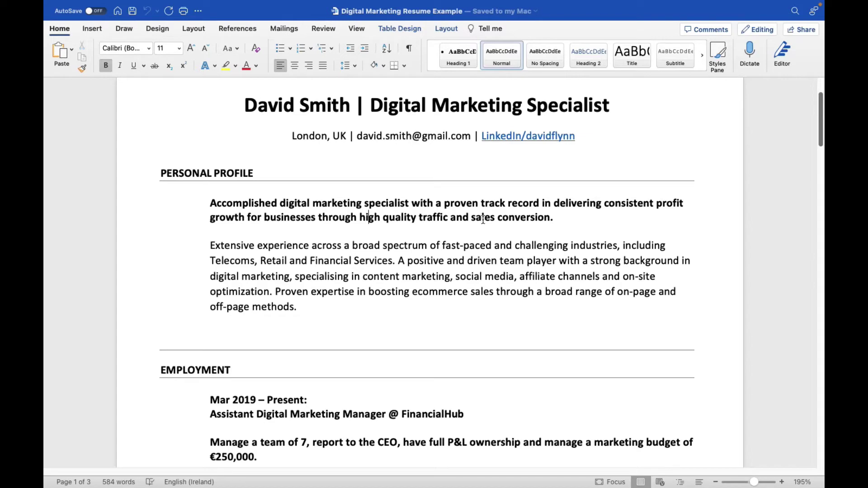
- Scroll from the example's written Personal Profile to its Assistant Digital Marketing Manager role from Mar 2019
{"action": "scroll", "coordinate": [482, 220], "scroll_direction": "up", "scroll_amount": 3, "text": "ctrl"}
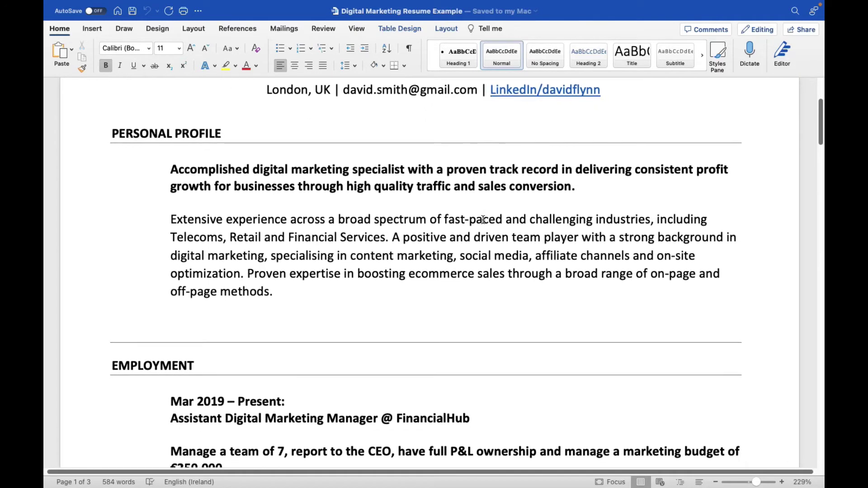
{"action": "scroll", "coordinate": [483, 219], "scroll_direction": "down", "scroll_amount": 1}
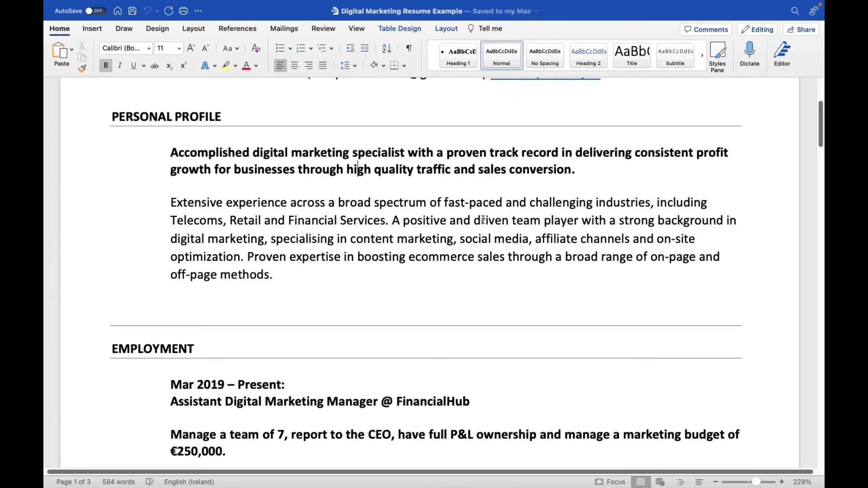
{"action": "scroll", "coordinate": [483, 220], "scroll_direction": "down", "scroll_amount": 1}
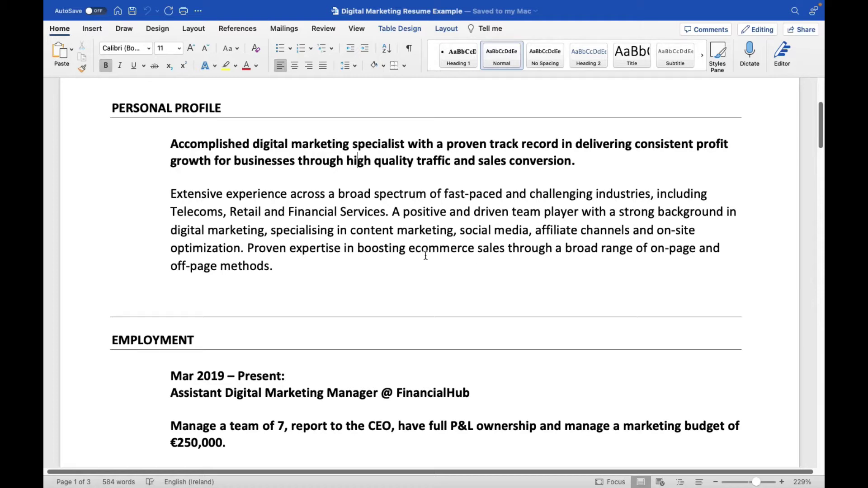
{"action": "scroll", "coordinate": [426, 256], "scroll_direction": "down", "scroll_amount": 1}
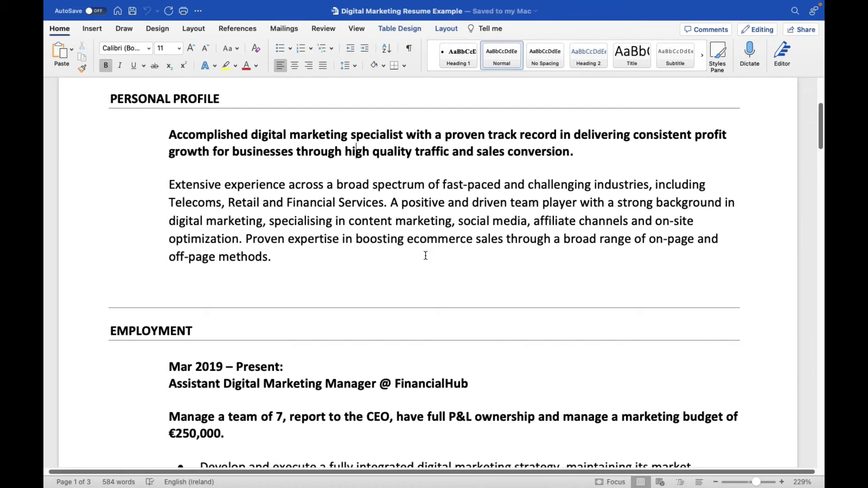
{"action": "scroll", "coordinate": [426, 256], "scroll_direction": "down", "scroll_amount": 1}
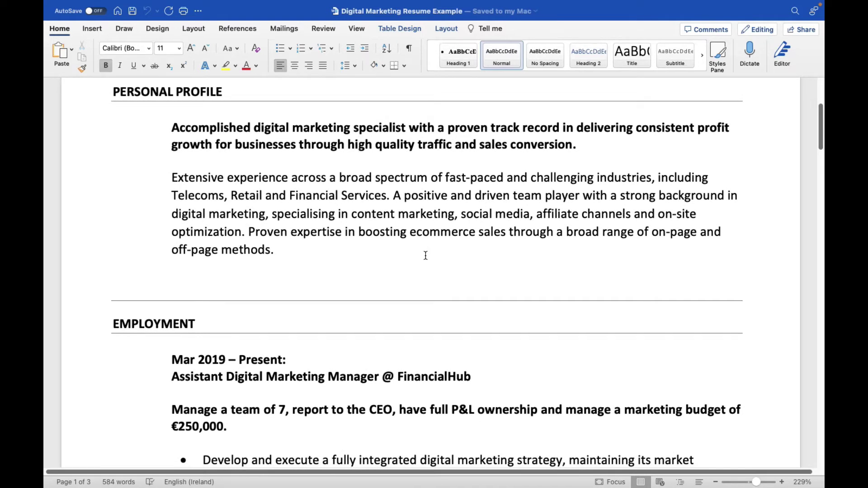
{"action": "scroll", "coordinate": [426, 256], "scroll_direction": "down", "scroll_amount": 1}
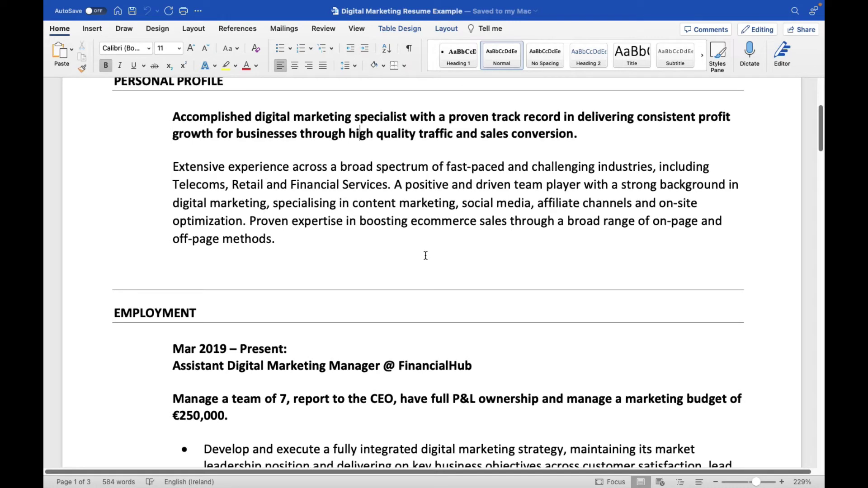
{"action": "scroll", "coordinate": [425, 256], "scroll_direction": "down", "scroll_amount": 1}
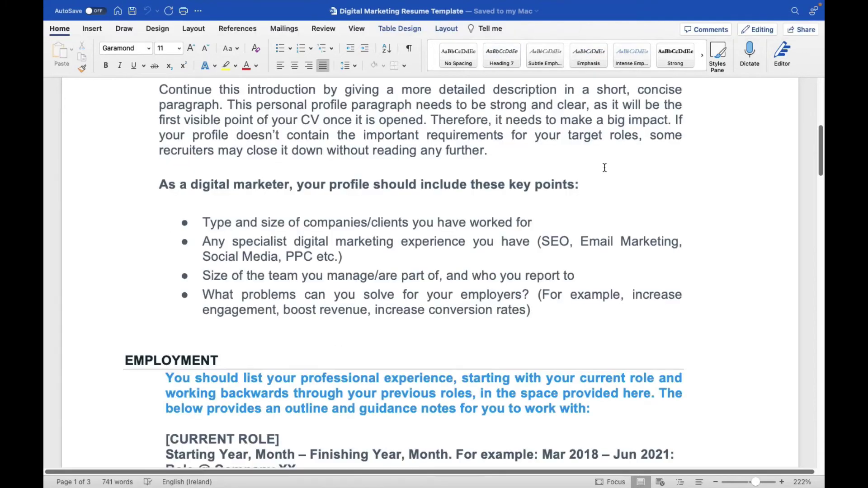
- Scroll the template to the EMPLOYMENT section's [CURRENT ROLE] outline and date example
{"action": "scroll", "coordinate": [604, 162], "scroll_direction": "down", "scroll_amount": 1}
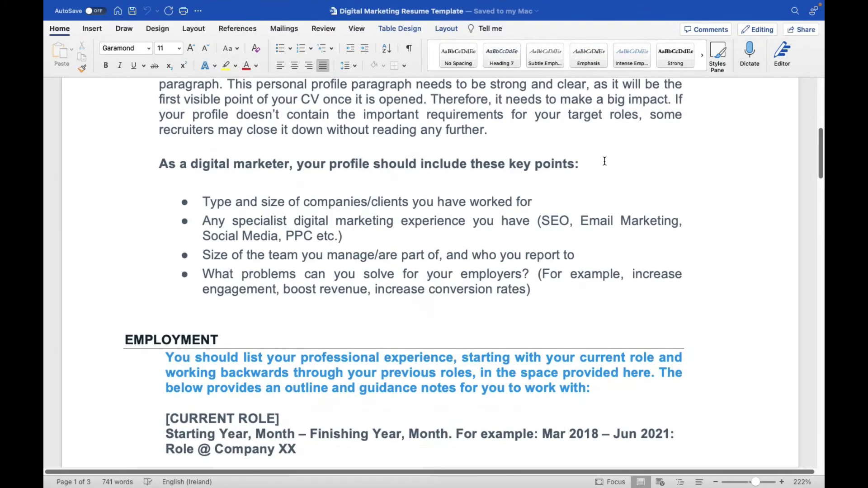
{"action": "scroll", "coordinate": [604, 162], "scroll_direction": "up", "scroll_amount": 2}
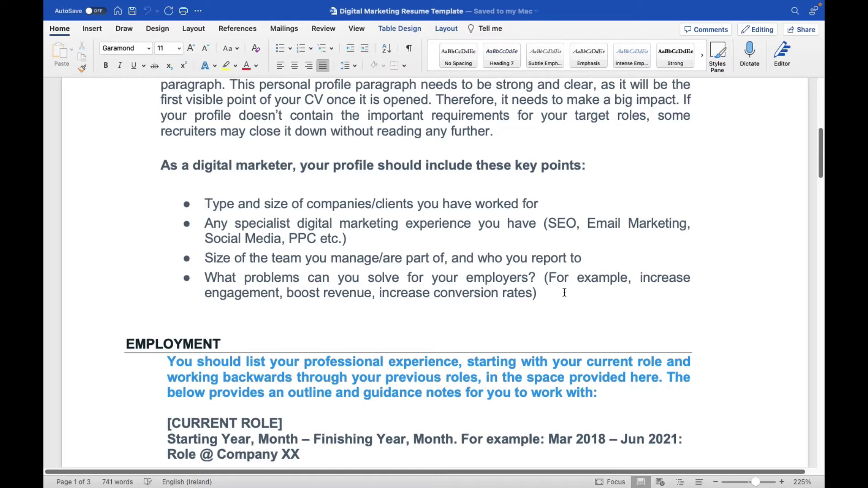
{"action": "mouse_move", "coordinate": [552, 3]}
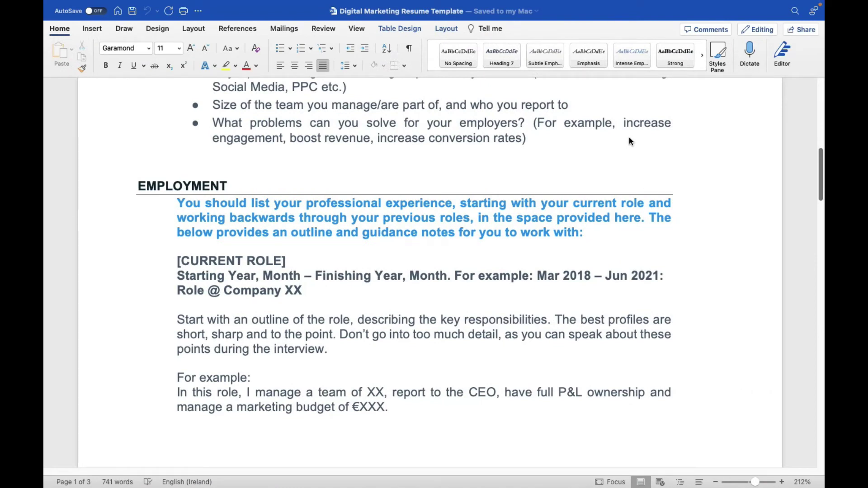
{"action": "scroll", "coordinate": [629, 137], "scroll_direction": "down", "scroll_amount": 2}
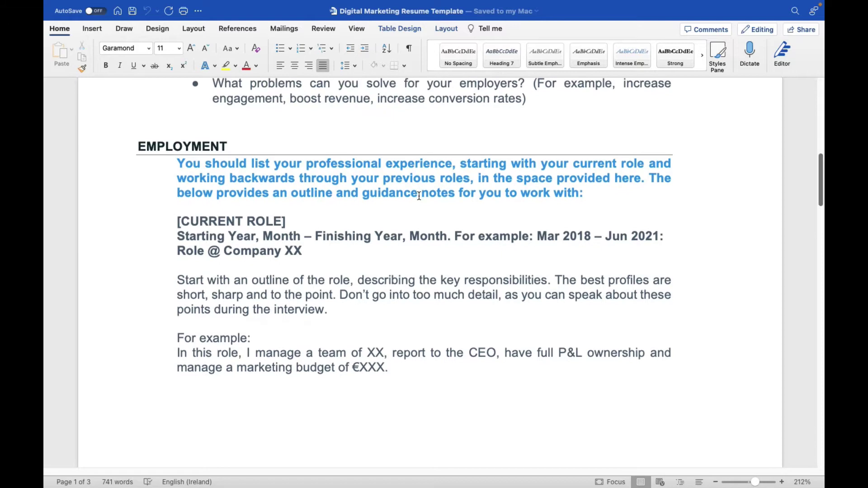
{"action": "scroll", "coordinate": [407, 193], "scroll_direction": "down", "scroll_amount": 2}
{"action": "scroll", "coordinate": [420, 195], "scroll_direction": "up", "scroll_amount": 1}
{"action": "scroll", "coordinate": [419, 196], "scroll_direction": "down", "scroll_amount": 3}
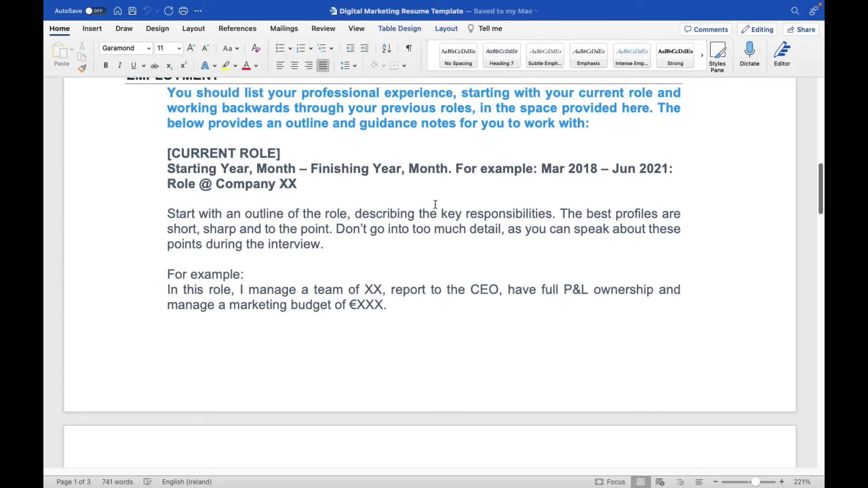
- Highlight part of the Role @ Company XX line, then switch to the completed example resume
{"action": "left_click_drag", "start_coordinate": [177, 186], "coordinate": [201, 187]}
{"action": "left_click", "coordinate": [234, 184]}
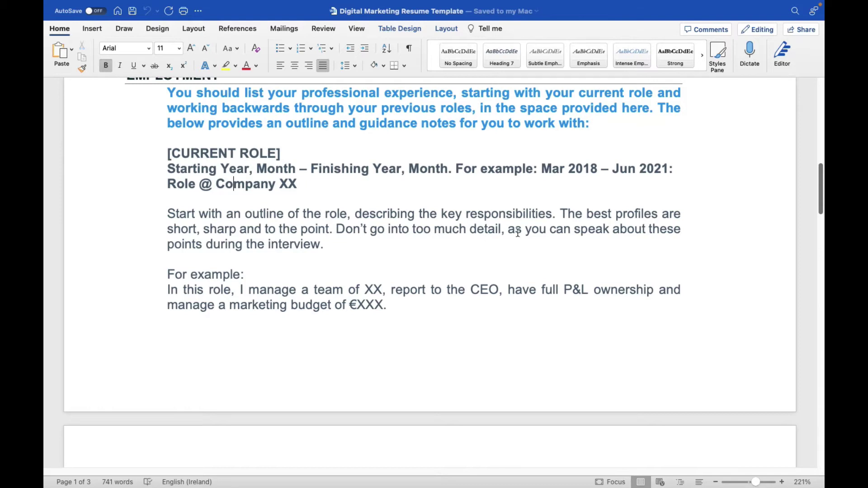
{"action": "scroll", "coordinate": [518, 233], "scroll_direction": "down", "scroll_amount": 5}
{"action": "scroll", "coordinate": [518, 233], "scroll_direction": "up", "scroll_amount": 2}
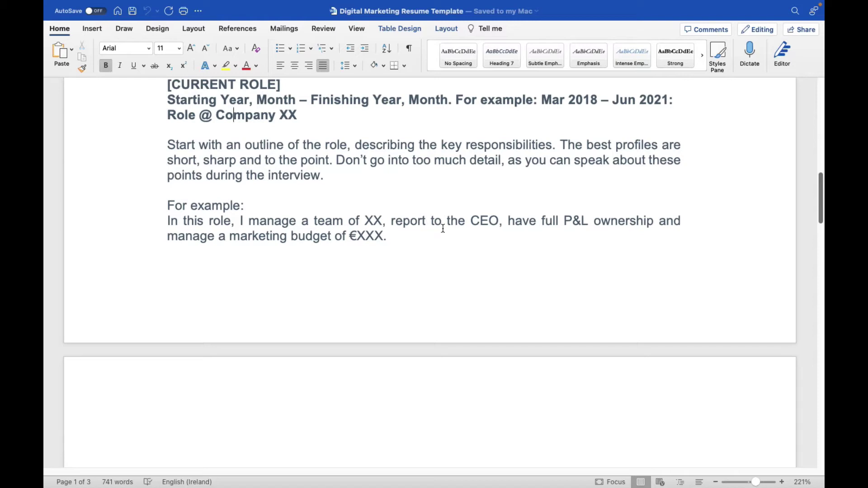
{"action": "key", "text": "ctrl+Left"}
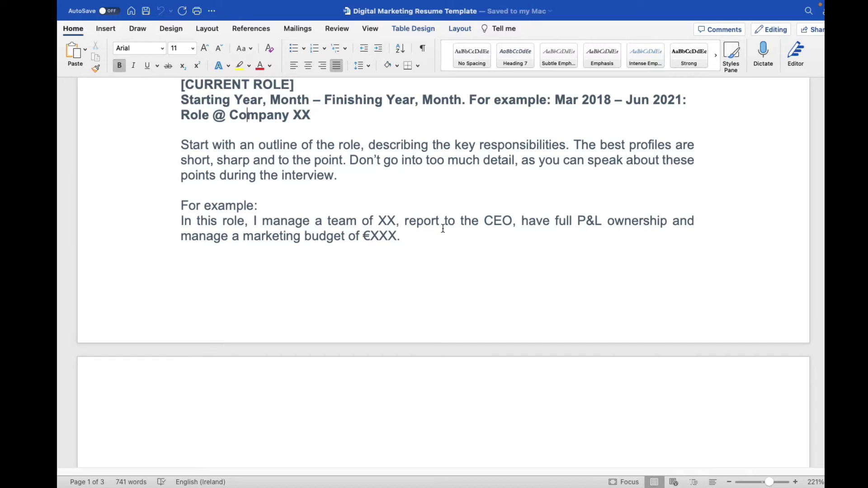
- Scroll the example to its current role managing a team of 7 with a €250,000 budget
{"action": "scroll", "coordinate": [444, 228], "scroll_direction": "down", "scroll_amount": 2}
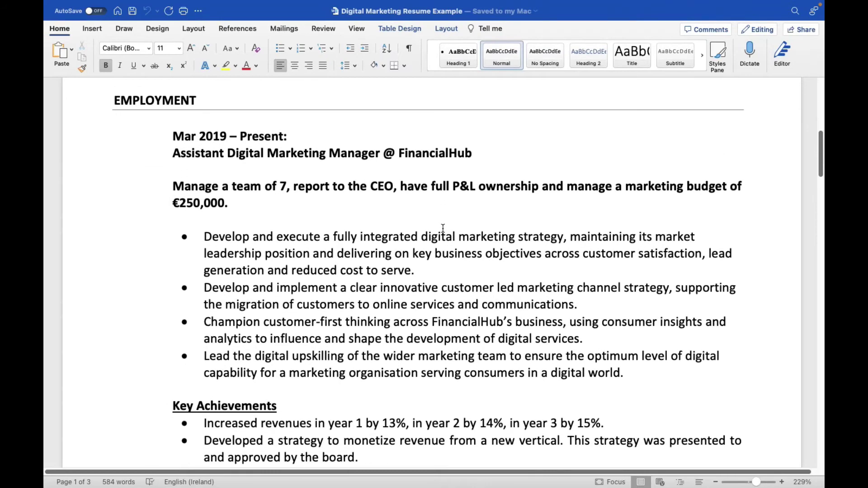
{"action": "scroll", "coordinate": [443, 228], "scroll_direction": "up", "scroll_amount": 3}
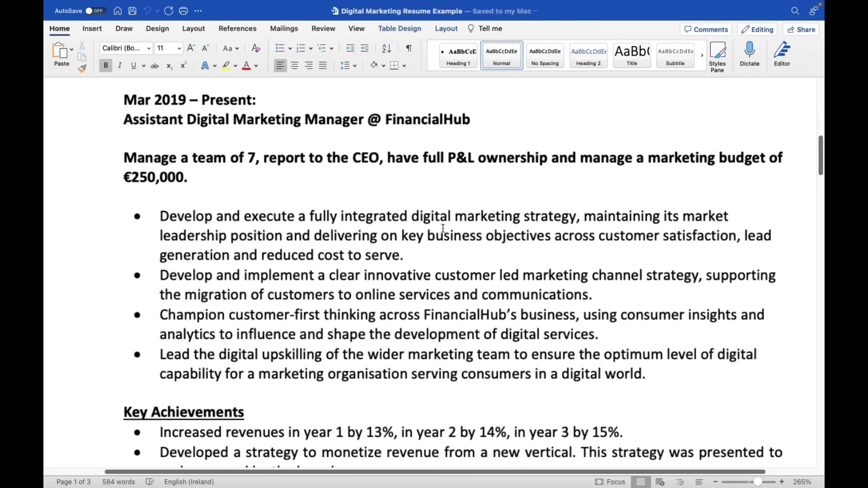
{"action": "scroll", "coordinate": [439, 236], "scroll_direction": "down", "scroll_amount": 3}
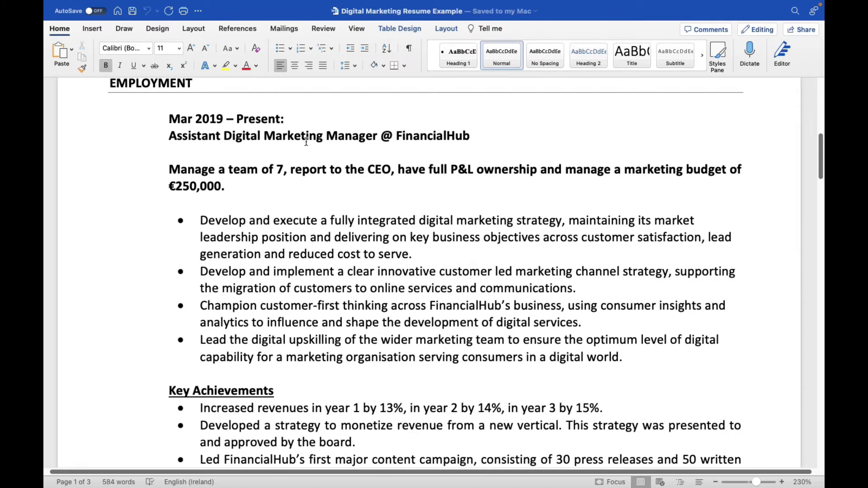
{"action": "scroll", "coordinate": [389, 143], "scroll_direction": "down", "scroll_amount": 2}
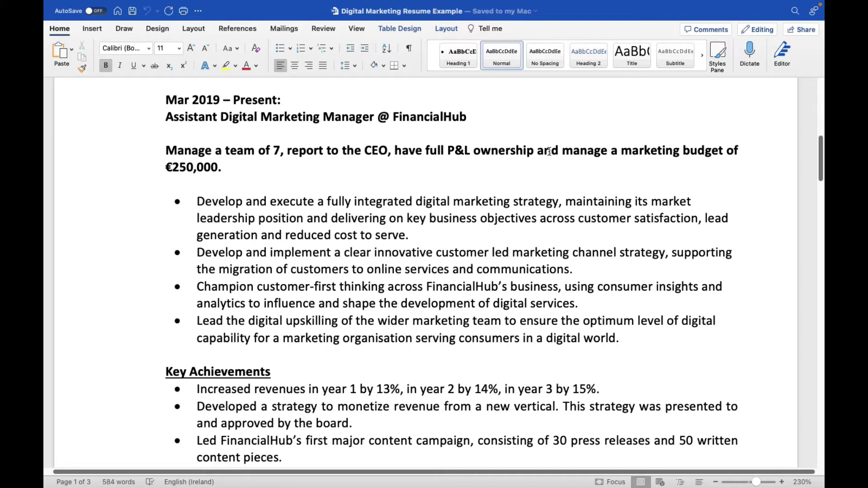
{"action": "scroll", "coordinate": [549, 152], "scroll_direction": "down", "scroll_amount": 2}
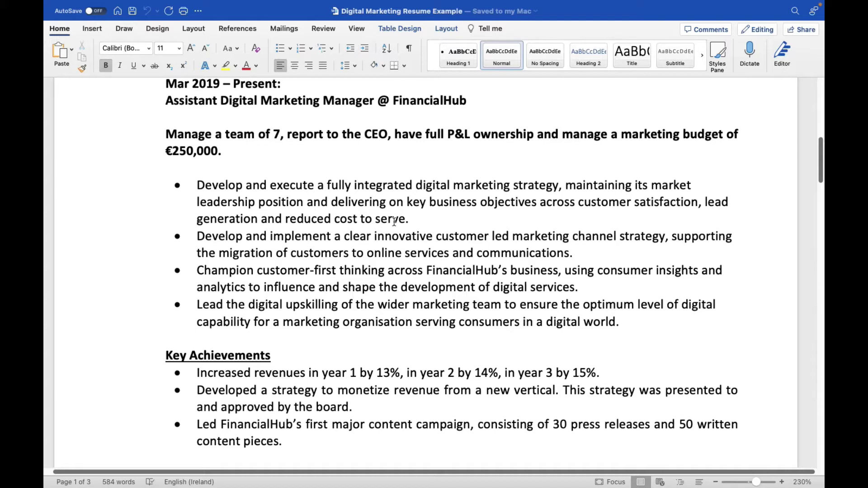
- Highlight the current-role duty bullets one by one, including 'Lead the digital upskilling'
{"action": "left_click", "coordinate": [207, 184]}
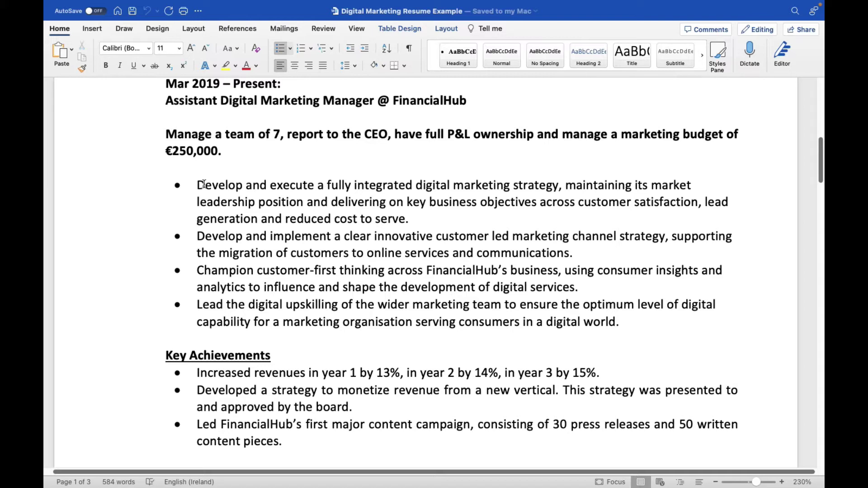
{"action": "left_click_drag", "start_coordinate": [200, 184], "coordinate": [229, 185]}
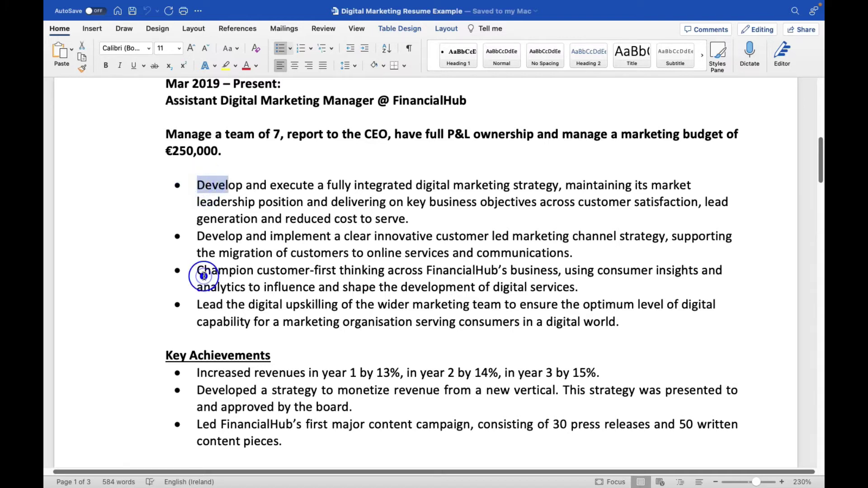
{"action": "left_click_drag", "start_coordinate": [204, 276], "coordinate": [300, 283]}
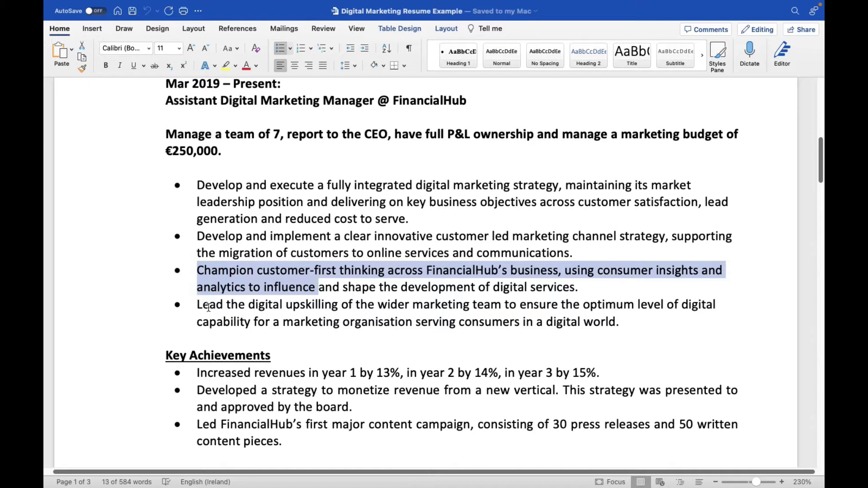
{"action": "left_click_drag", "start_coordinate": [202, 304], "coordinate": [317, 308]}
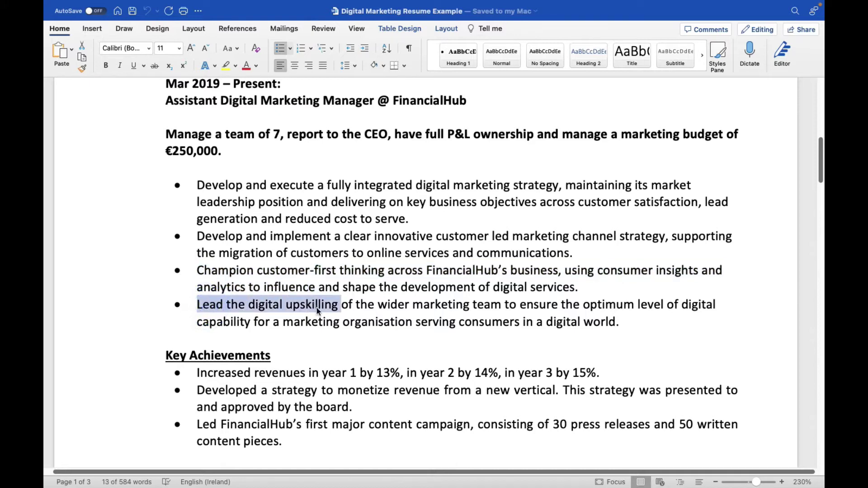
{"action": "left_click", "coordinate": [316, 308]}
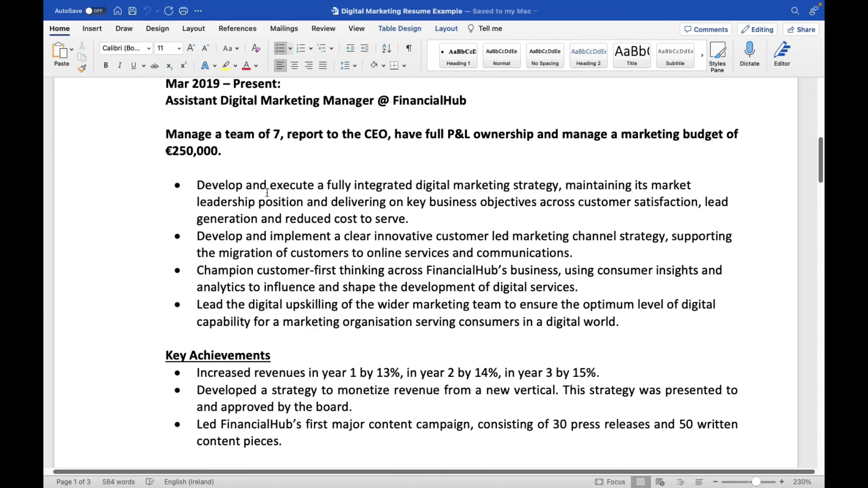
{"action": "left_click_drag", "start_coordinate": [198, 182], "coordinate": [437, 212]}
{"action": "left_click", "coordinate": [309, 250]}
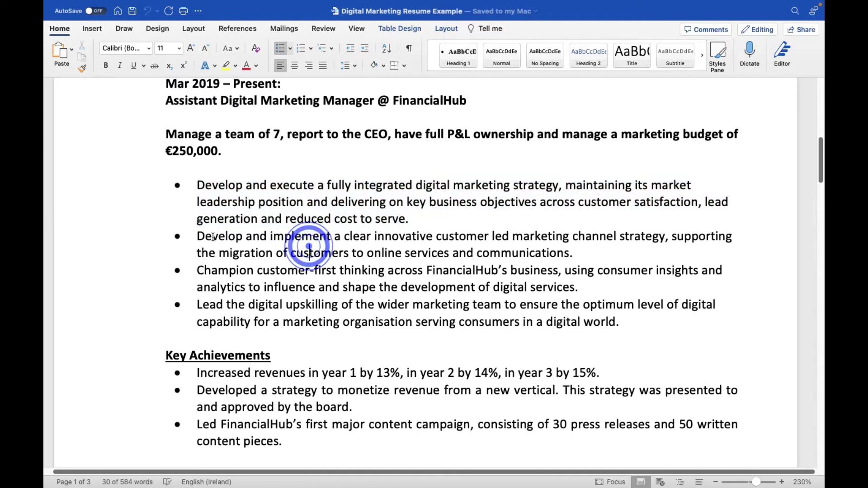
{"action": "left_click", "coordinate": [200, 233]}
{"action": "left_click_drag", "start_coordinate": [200, 233], "coordinate": [427, 242]}
{"action": "left_click", "coordinate": [371, 221]}
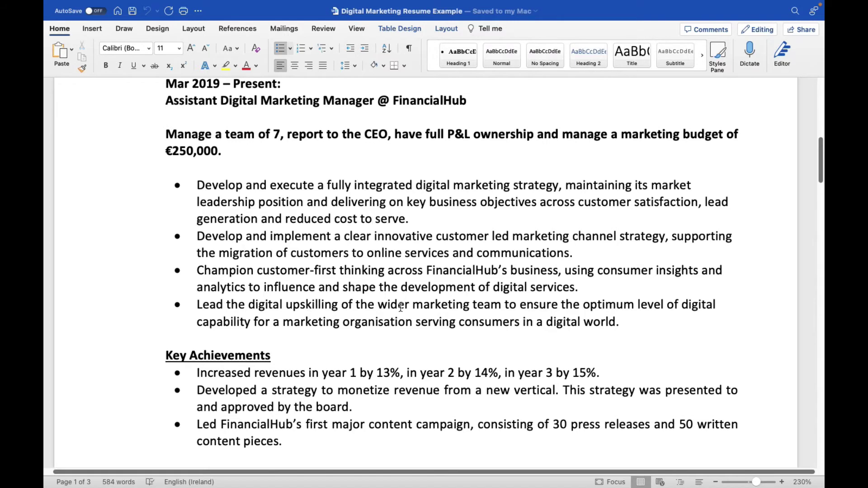
- Scroll down to the Key Achievements under the current role
{"action": "scroll", "coordinate": [400, 307], "scroll_direction": "down", "scroll_amount": 3}
{"action": "scroll", "coordinate": [400, 308], "scroll_direction": "down", "scroll_amount": 1}
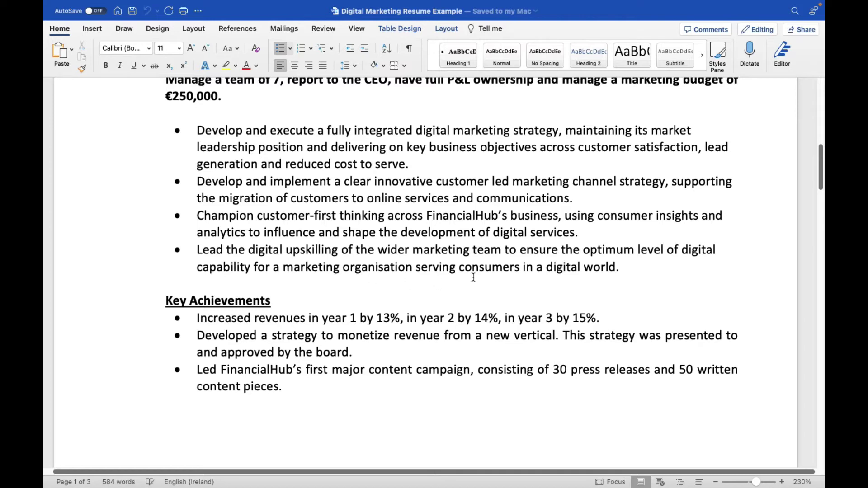
{"action": "scroll", "coordinate": [474, 278], "scroll_direction": "down", "scroll_amount": 2}
{"action": "scroll", "coordinate": [473, 277], "scroll_direction": "up", "scroll_amount": 3}
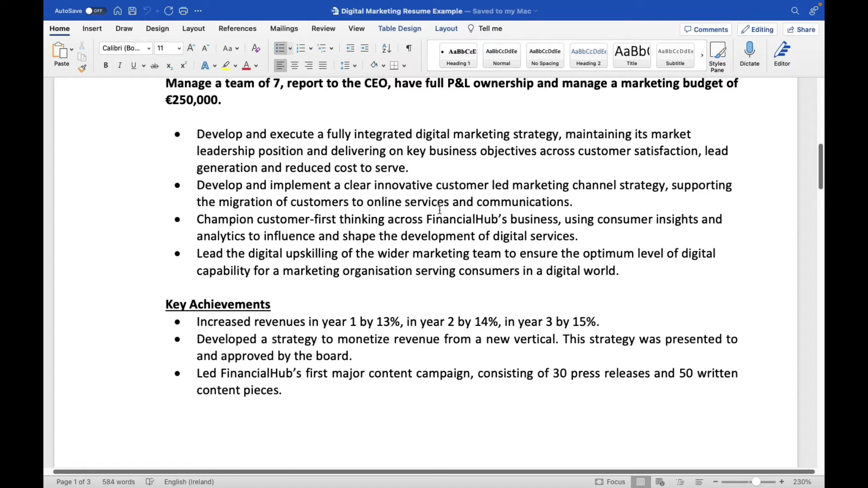
{"action": "scroll", "coordinate": [440, 210], "scroll_direction": "up", "scroll_amount": 2}
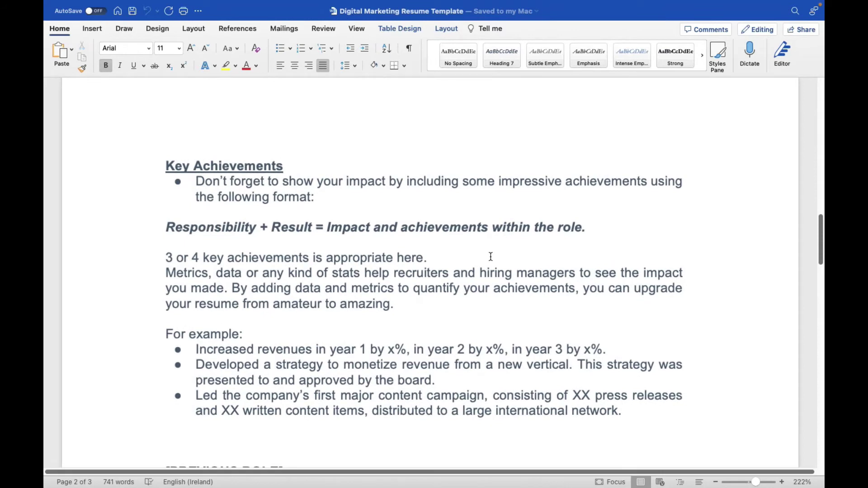
- Highlight the template's Key Achievements formula: Responsibility + Result, then Impact and achievements within the role
{"action": "scroll", "coordinate": [491, 256], "scroll_direction": "down", "scroll_amount": 1}
{"action": "scroll", "coordinate": [491, 256], "scroll_direction": "down", "scroll_amount": 1}
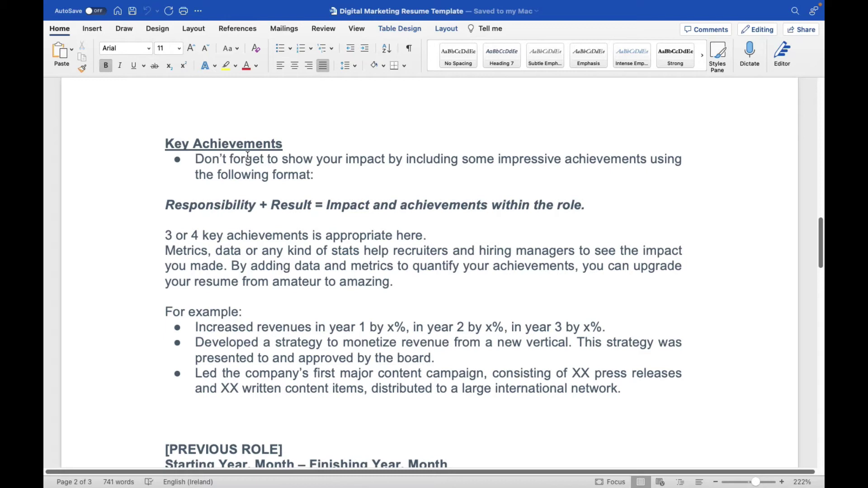
{"action": "scroll", "coordinate": [248, 156], "scroll_direction": "down", "scroll_amount": 1}
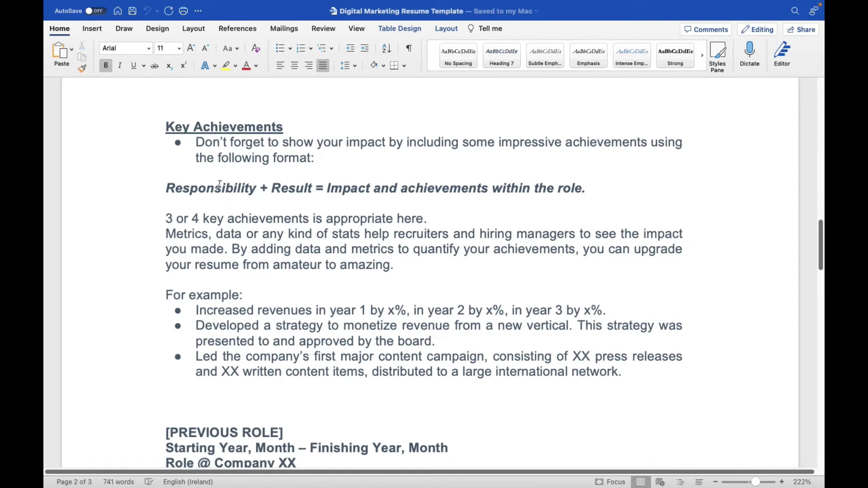
{"action": "left_click_drag", "start_coordinate": [167, 188], "coordinate": [315, 190]}
{"action": "left_click", "coordinate": [329, 188]}
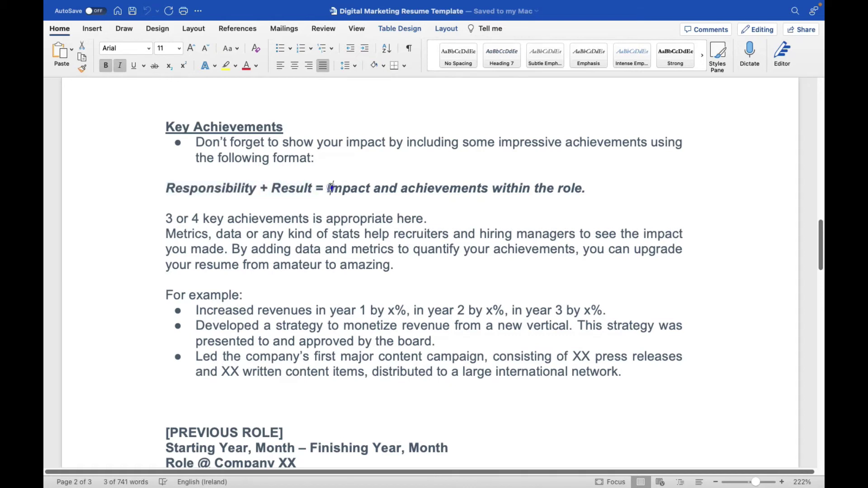
{"action": "left_click_drag", "start_coordinate": [329, 188], "coordinate": [596, 189]}
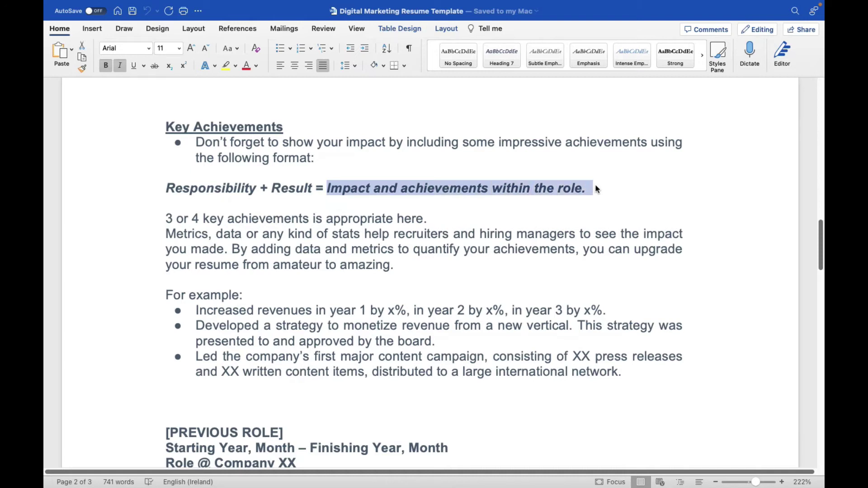
{"action": "left_click", "coordinate": [492, 219]}
- Scroll the example's Key Achievements showing 13%, 14%, 15% revenue growth and 30 press releases
{"action": "scroll", "coordinate": [493, 217], "scroll_direction": "down", "scroll_amount": 2}
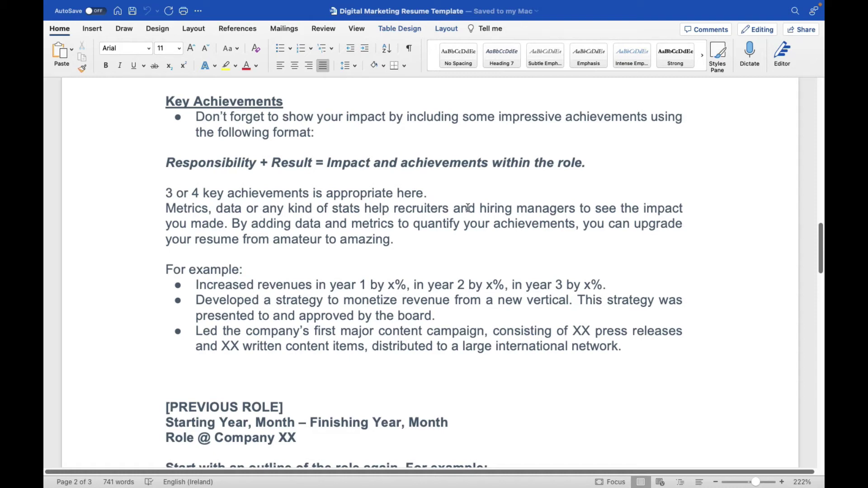
{"action": "scroll", "coordinate": [618, 212], "scroll_direction": "down", "scroll_amount": 1}
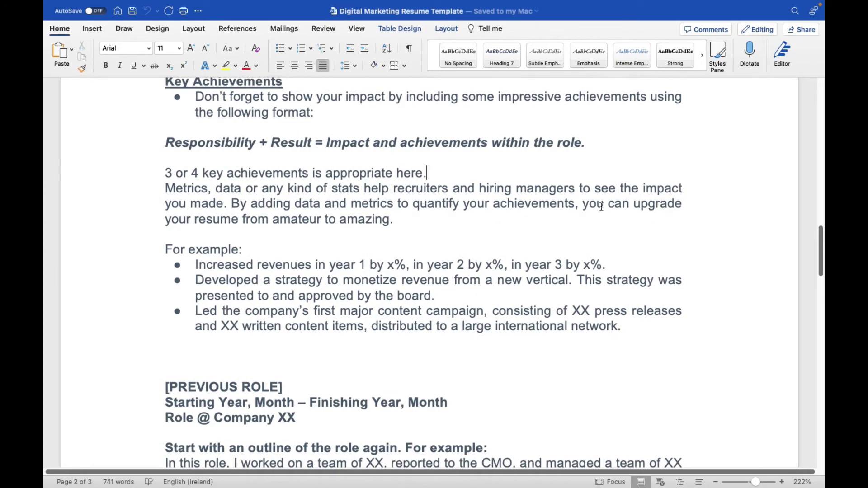
{"action": "scroll", "coordinate": [430, 193], "scroll_direction": "down", "scroll_amount": 5}
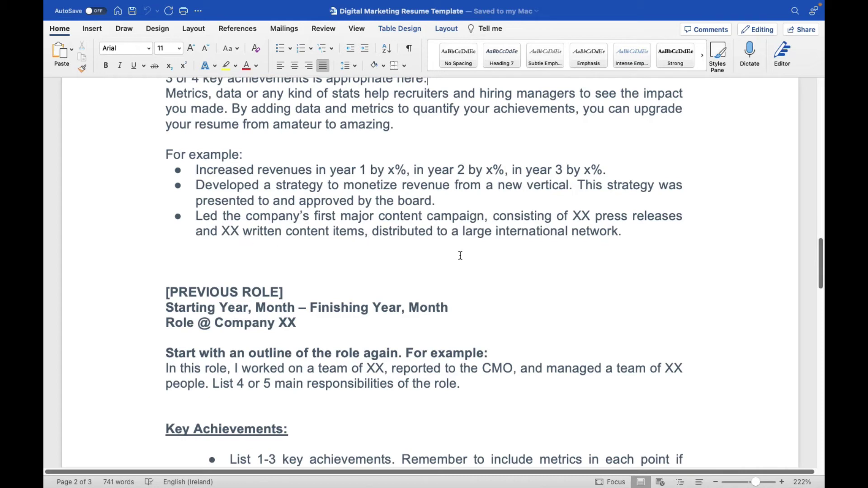
{"action": "scroll", "coordinate": [460, 255], "scroll_direction": "down", "scroll_amount": 1}
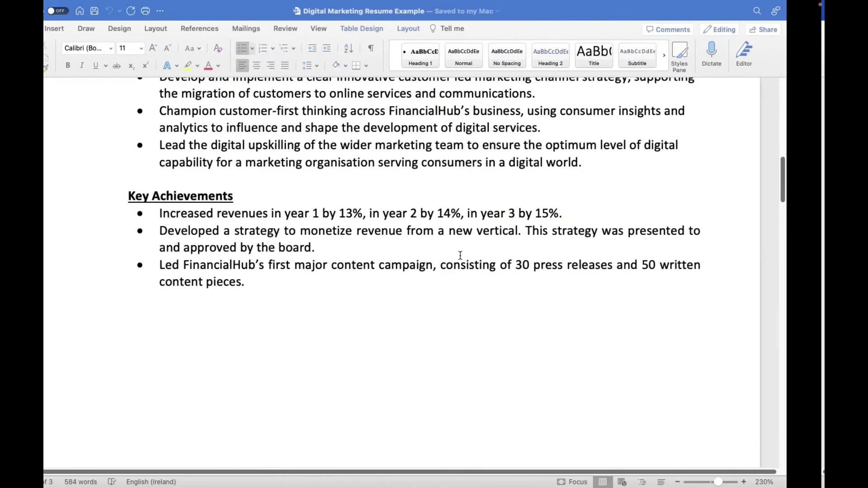
- Scroll past the Key Achievements to the [PREVIOUS ROLE] guidance and its Key Achievements prompt
{"action": "scroll", "coordinate": [461, 256], "scroll_direction": "down", "scroll_amount": 2}
{"action": "scroll", "coordinate": [461, 255], "scroll_direction": "up", "scroll_amount": 3}
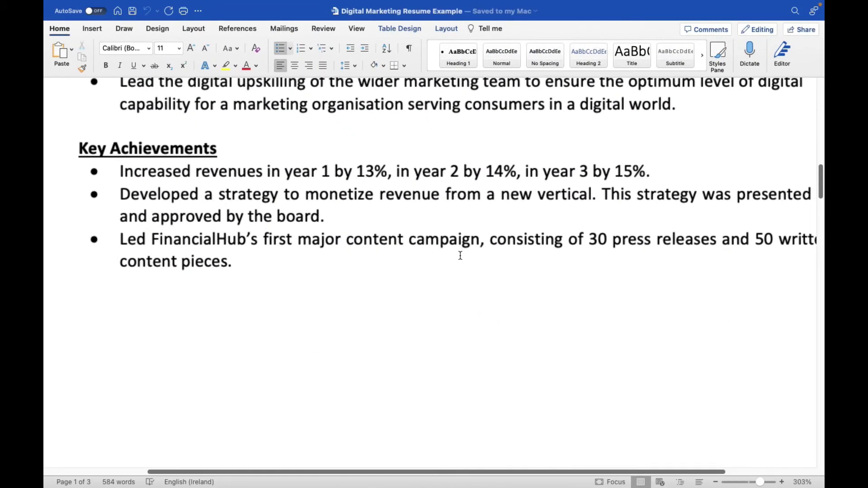
{"action": "scroll", "coordinate": [461, 256], "scroll_direction": "down", "scroll_amount": 3}
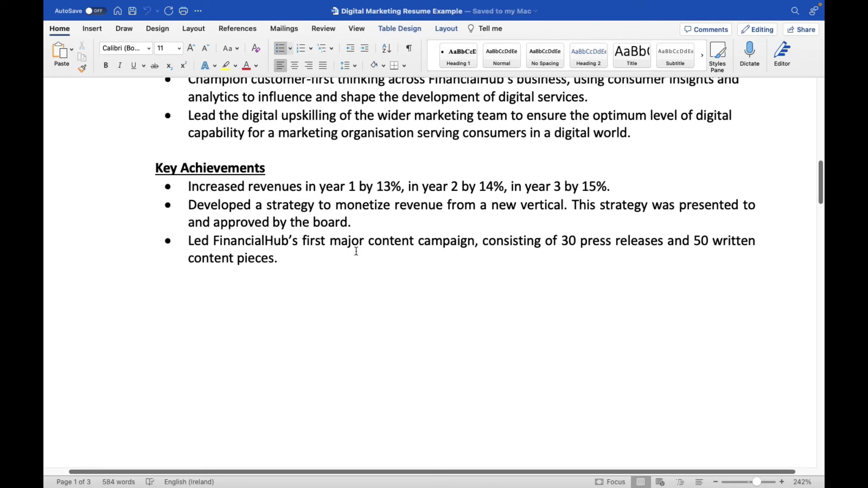
{"action": "scroll", "coordinate": [356, 251], "scroll_direction": "down", "scroll_amount": 1}
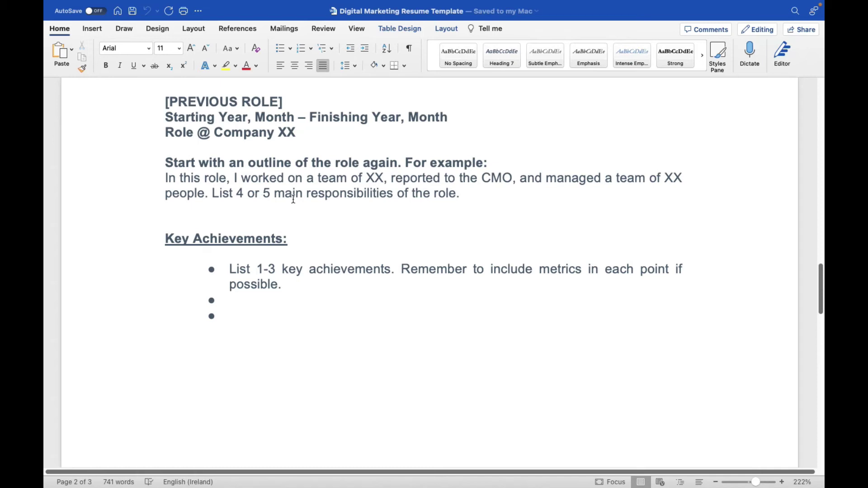
- Scroll the template through its EDUCATION and IT skills guidance
{"action": "scroll", "coordinate": [385, 248], "scroll_direction": "down", "scroll_amount": 10}
{"action": "scroll", "coordinate": [385, 252], "scroll_direction": "down", "scroll_amount": 5}
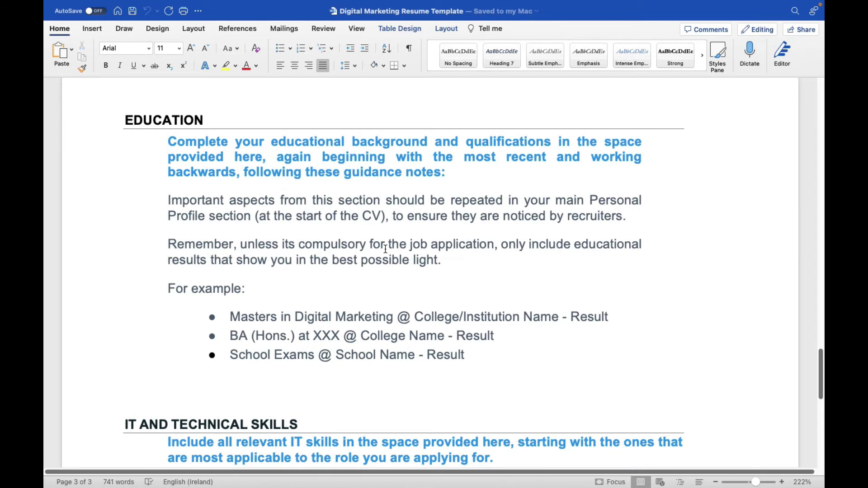
{"action": "scroll", "coordinate": [579, 181], "scroll_direction": "up", "scroll_amount": 2}
{"action": "scroll", "coordinate": [579, 183], "scroll_direction": "up", "scroll_amount": 1}
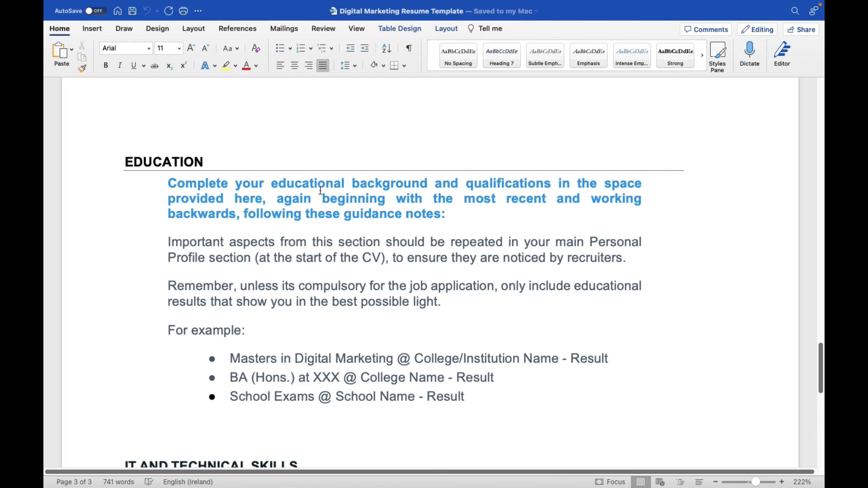
{"action": "scroll", "coordinate": [320, 190], "scroll_direction": "down", "scroll_amount": 2}
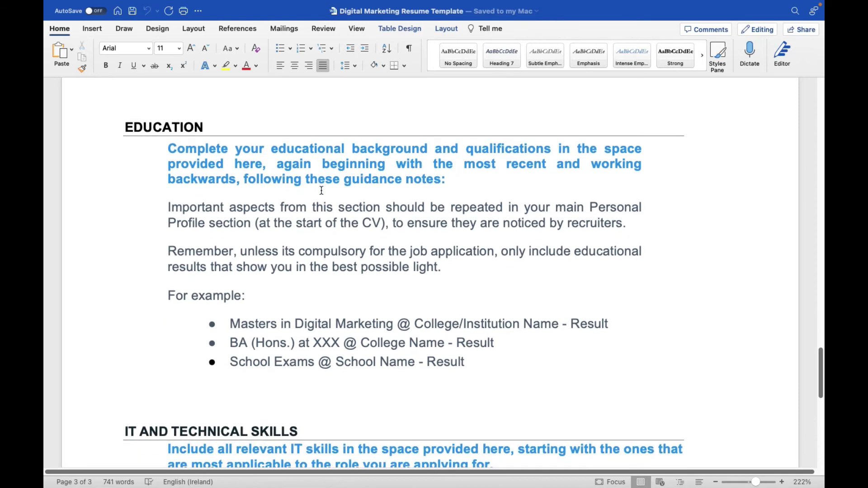
{"action": "scroll", "coordinate": [321, 194], "scroll_direction": "up", "scroll_amount": 2}
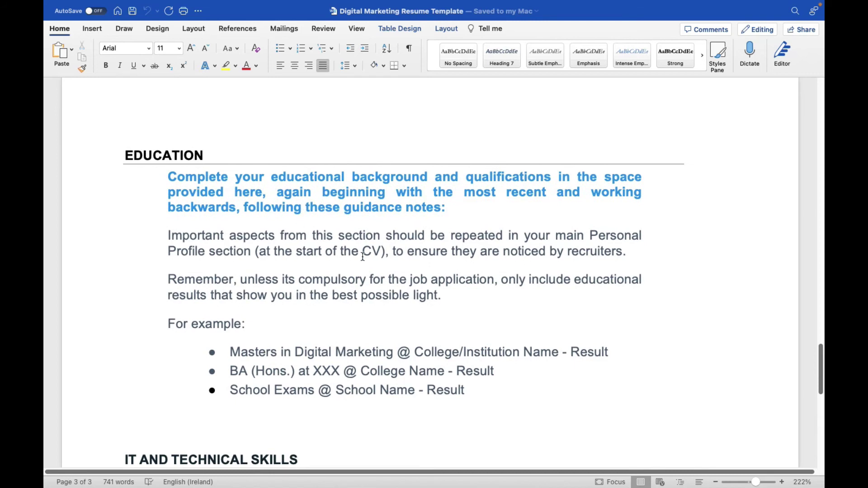
{"action": "scroll", "coordinate": [460, 253], "scroll_direction": "up", "scroll_amount": 1}
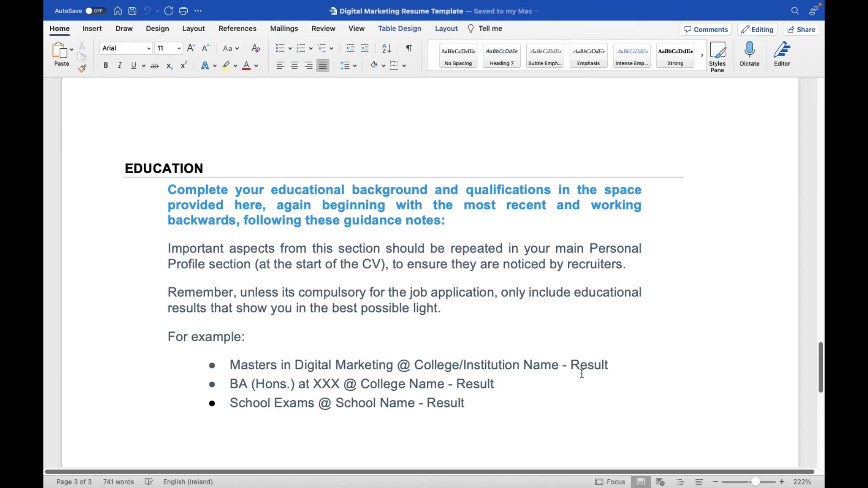
- Delete the extra space in the BA (Hons.) line, then switch to the example's Education section
{"action": "left_click", "coordinate": [255, 384]}
{"action": "key", "text": "BackSpace"}
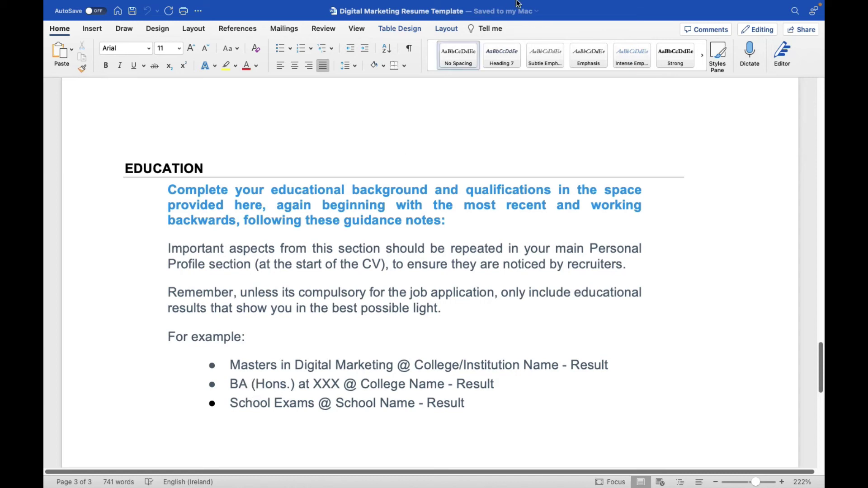
{"action": "scroll", "coordinate": [563, 172], "scroll_direction": "down", "scroll_amount": 10}
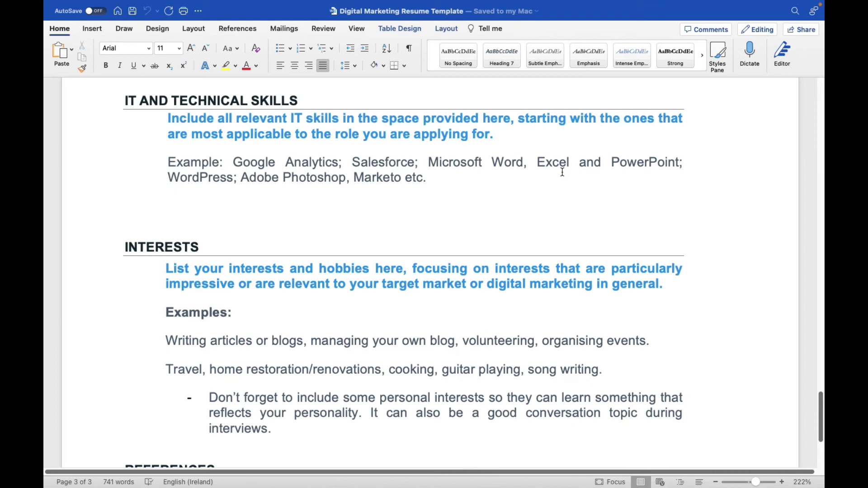
{"action": "key", "text": "ctrl+Left"}
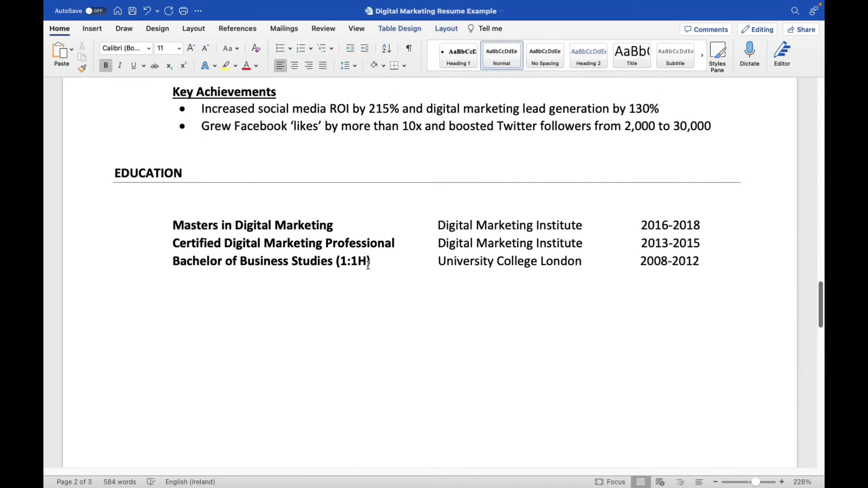
- Scroll the example's three Education qualifications, then switch back to the template's IT and Technical Skills
{"action": "scroll", "coordinate": [369, 265], "scroll_direction": "down", "scroll_amount": 1}
{"action": "scroll", "coordinate": [368, 265], "scroll_direction": "down", "scroll_amount": 1}
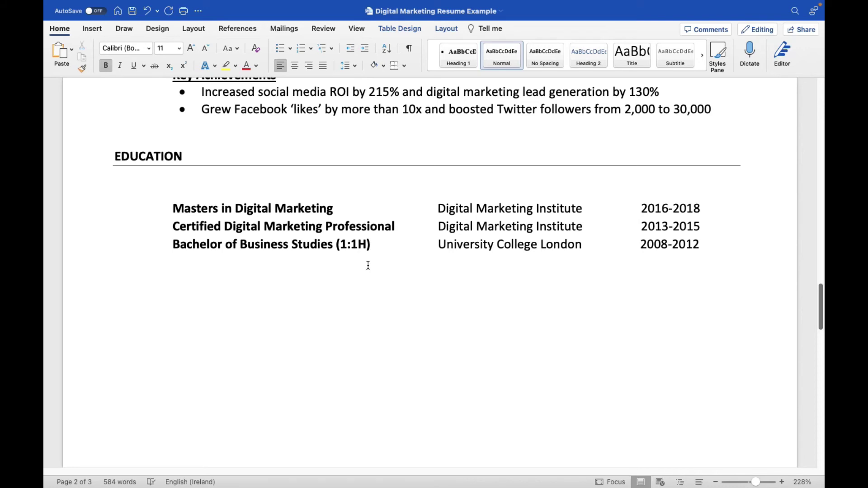
{"action": "scroll", "coordinate": [368, 265], "scroll_direction": "down", "scroll_amount": 1}
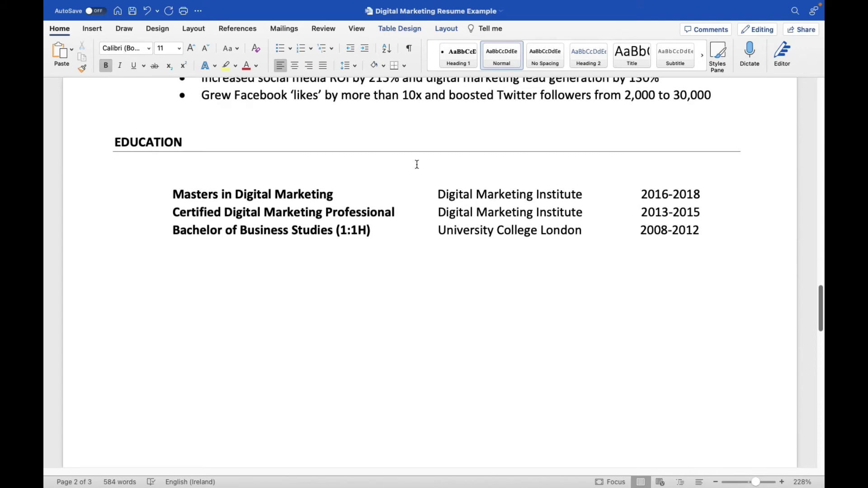
{"action": "scroll", "coordinate": [417, 164], "scroll_direction": "up", "scroll_amount": 1}
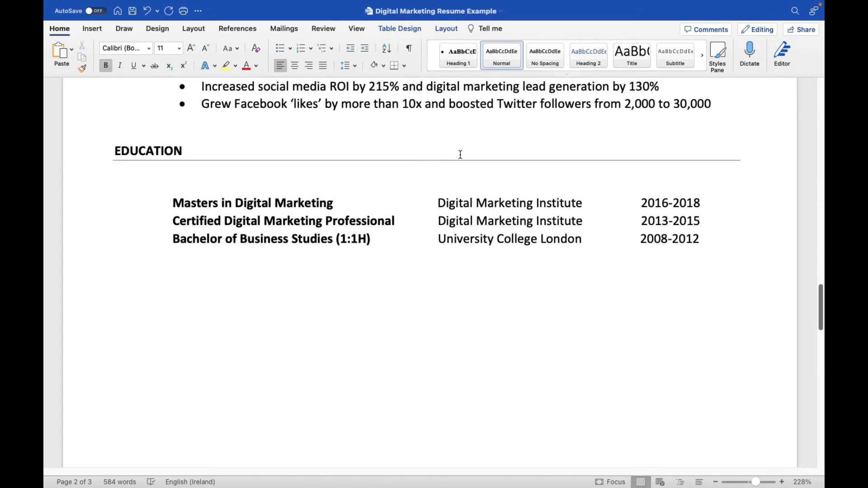
{"action": "key", "text": "super+grave"}
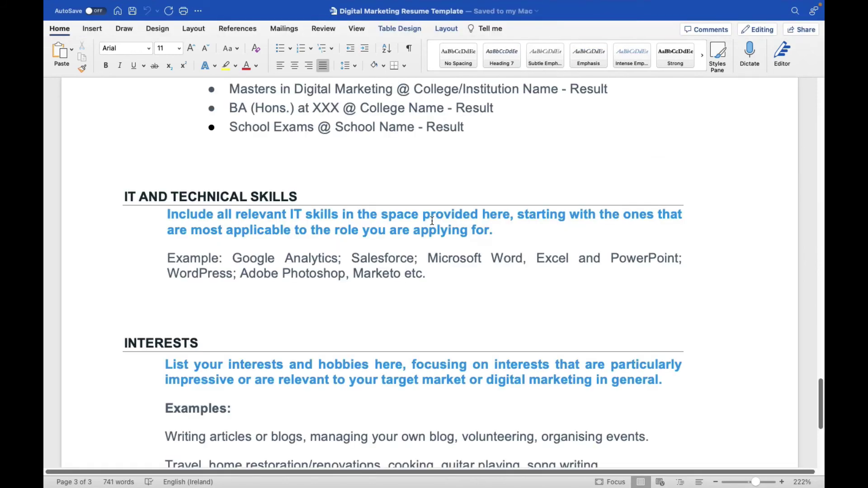
- Scroll through the IT and Technical Skills and Interests sections
{"action": "scroll", "coordinate": [432, 220], "scroll_direction": "down", "scroll_amount": 3}
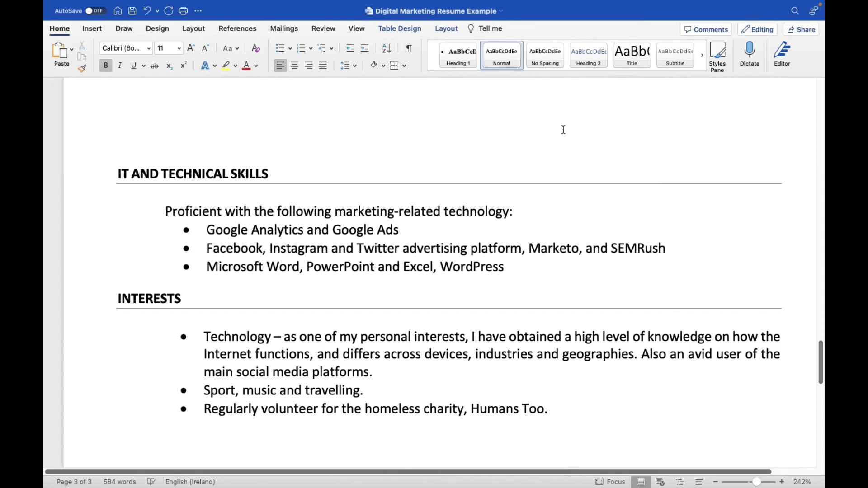
{"action": "scroll", "coordinate": [563, 130], "scroll_direction": "down", "scroll_amount": 1}
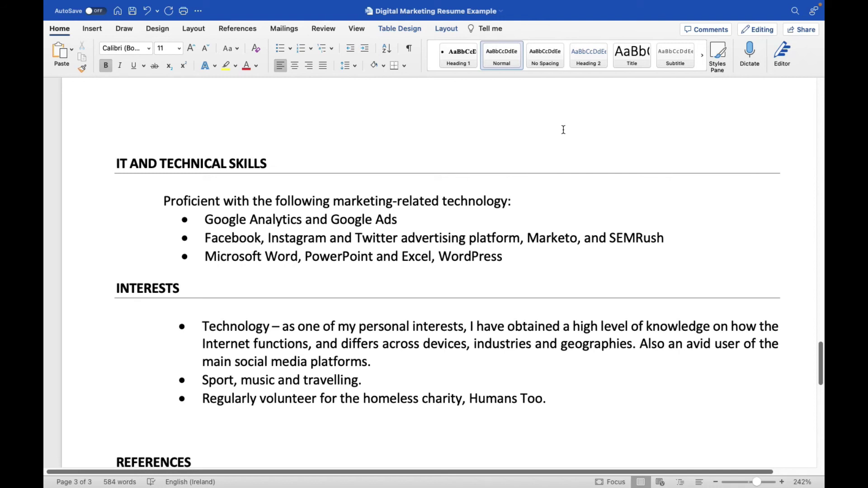
{"action": "scroll", "coordinate": [563, 130], "scroll_direction": "up", "scroll_amount": 2}
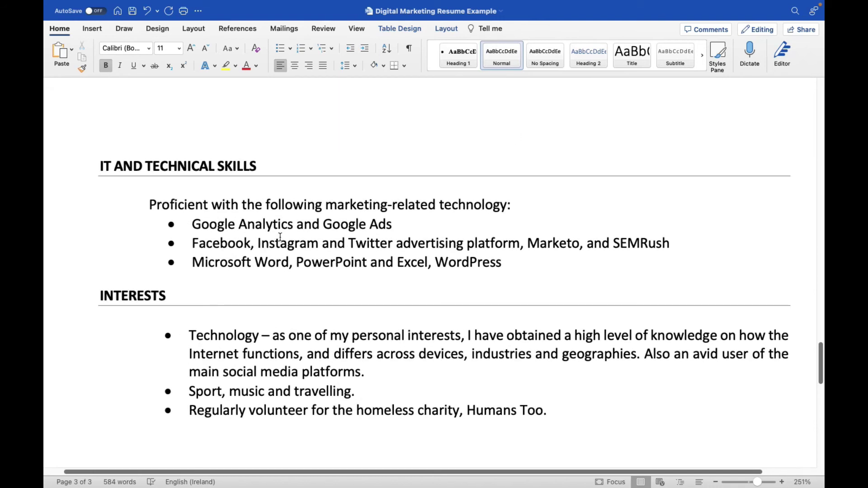